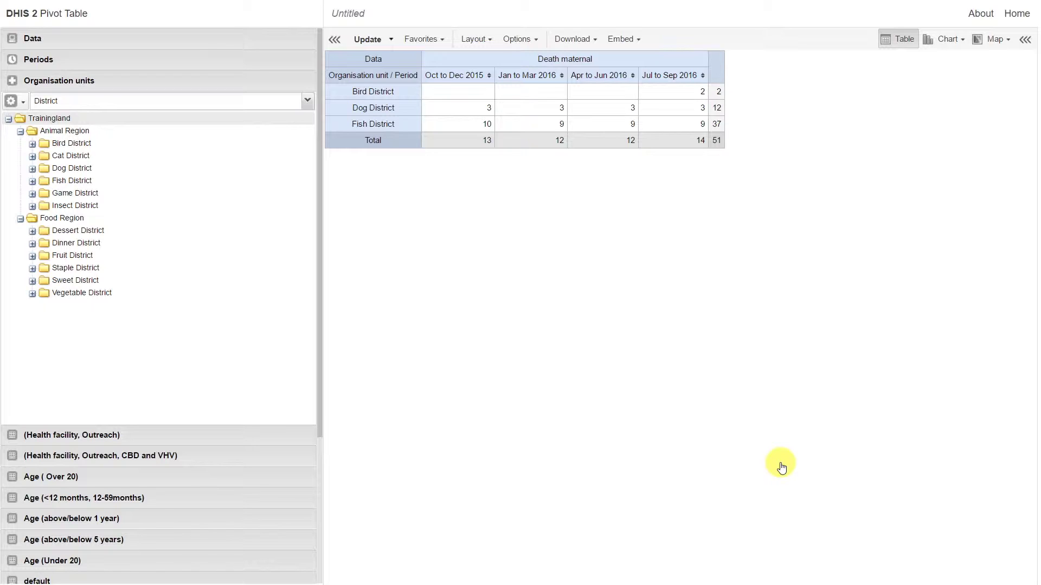
Select Bird, Dog and Fish District in the organisation unit tree
{"action": "left_click", "coordinate": [163, 149]}
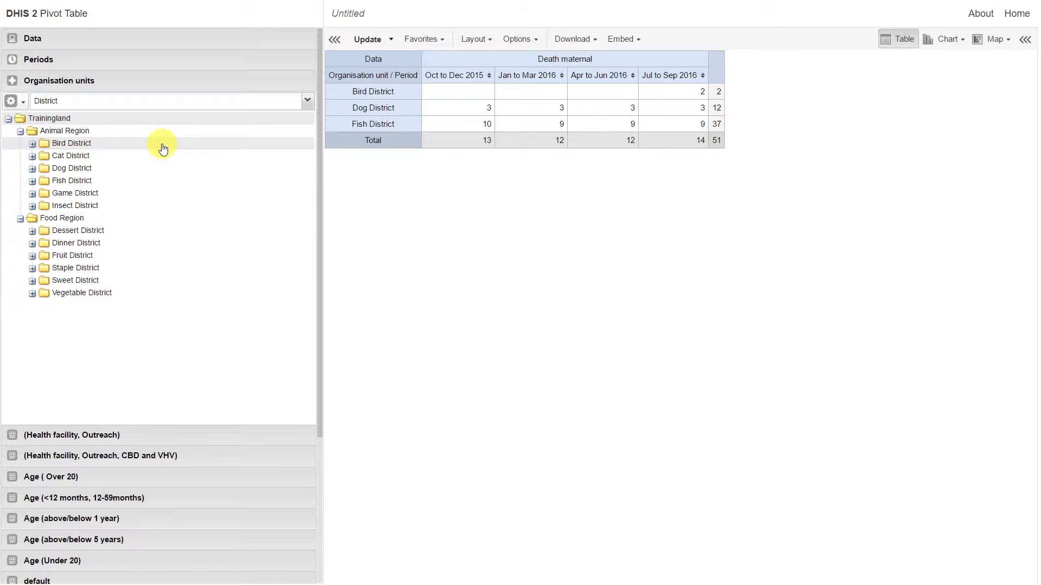
{"action": "left_click", "coordinate": [117, 169], "text": "ctrl"}
{"action": "left_click", "coordinate": [100, 182], "text": "ctrl"}
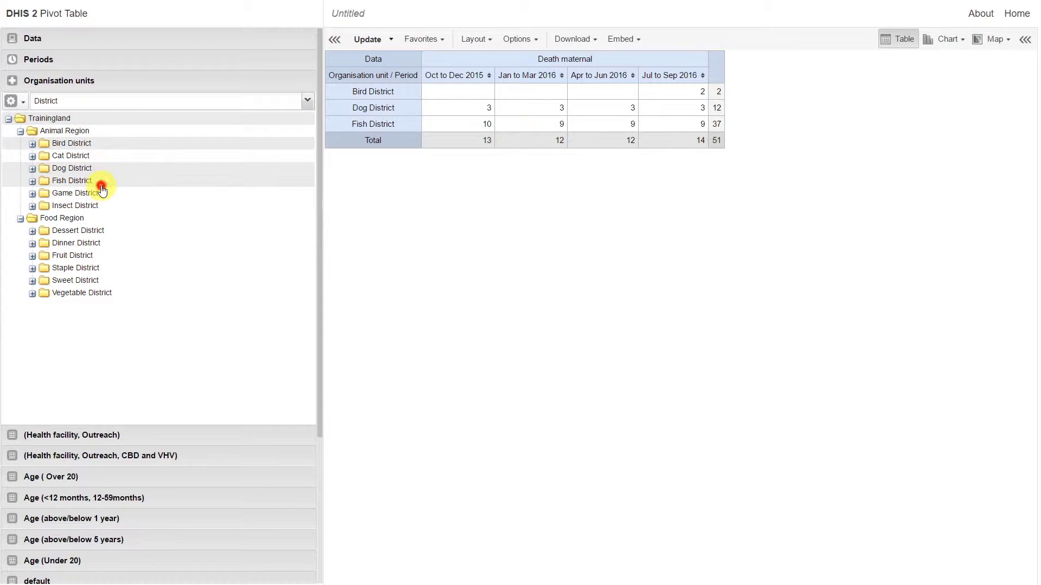
{"action": "right_click", "coordinate": [101, 123]}
Change the organisation unit level from District to Facility
{"action": "left_click", "coordinate": [308, 101]}
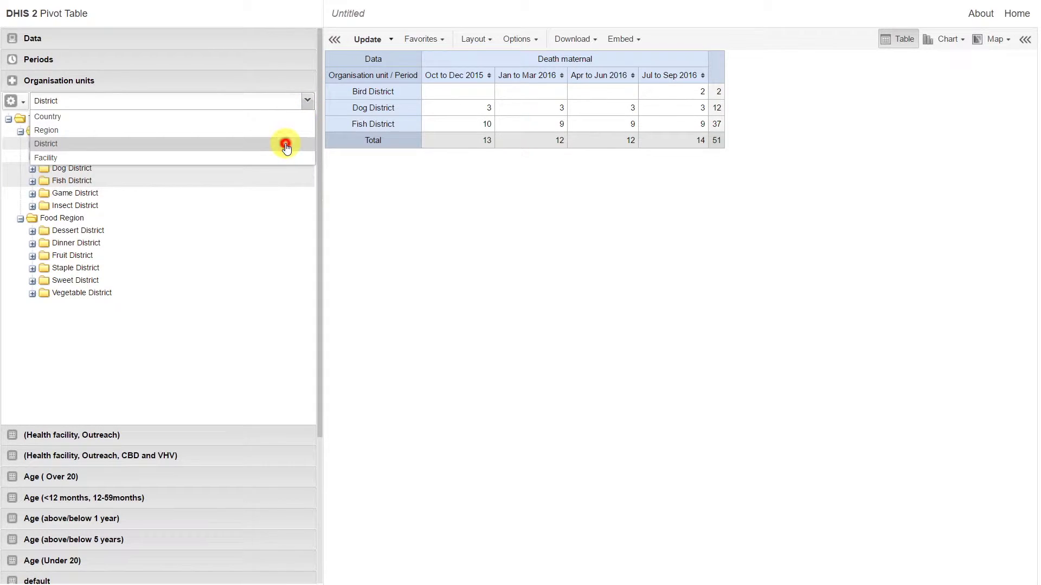
{"action": "left_click", "coordinate": [286, 147]}
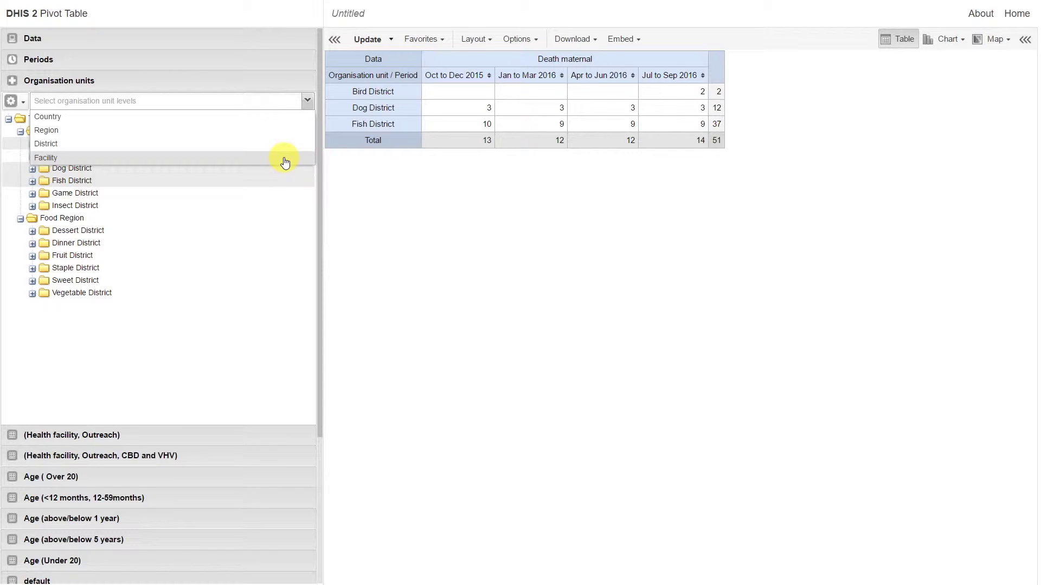
{"action": "left_click", "coordinate": [284, 160]}
{"action": "left_click", "coordinate": [243, 345]}
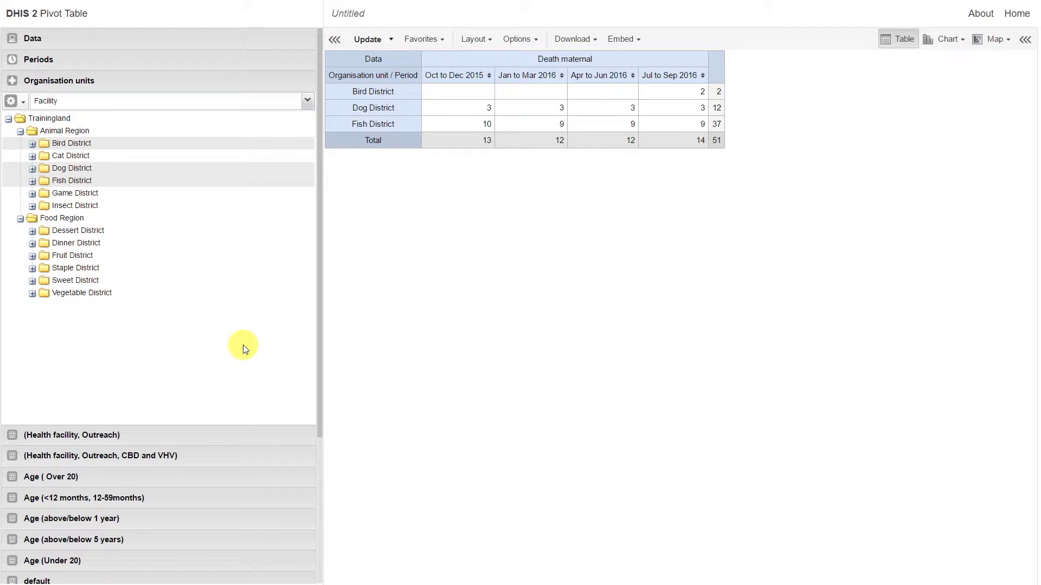
Update the table so it lists maternal deaths for the four individual facilities
{"action": "left_click", "coordinate": [367, 40]}
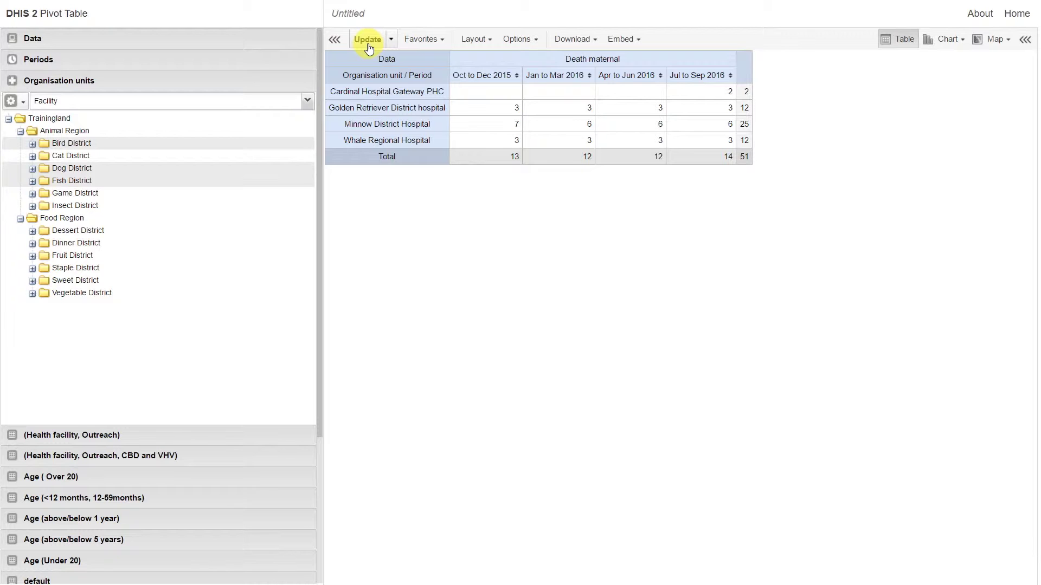
{"action": "left_click", "coordinate": [514, 48]}
{"action": "left_click", "coordinate": [520, 170]}
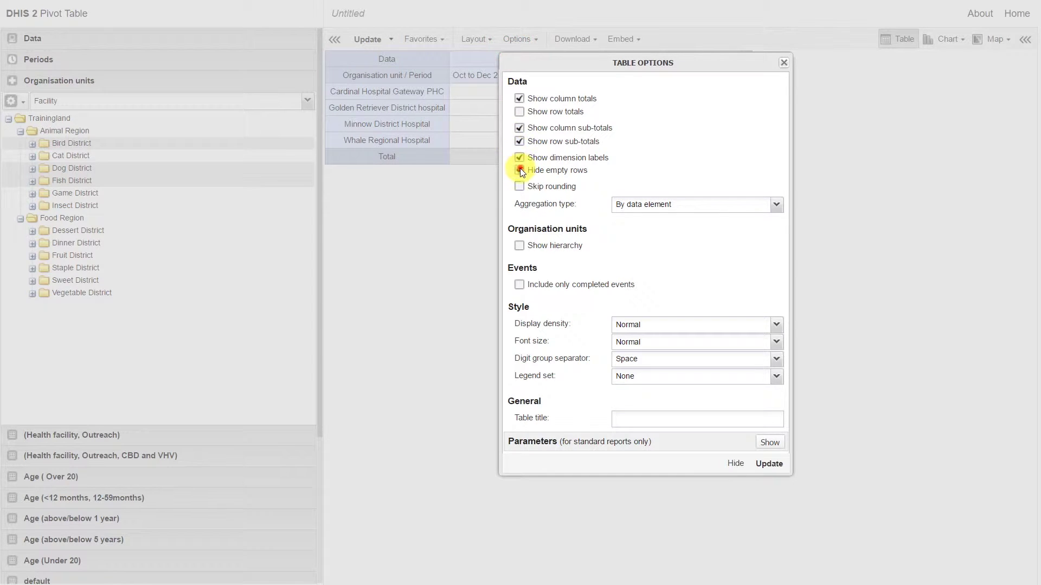
{"action": "left_click", "coordinate": [779, 465]}
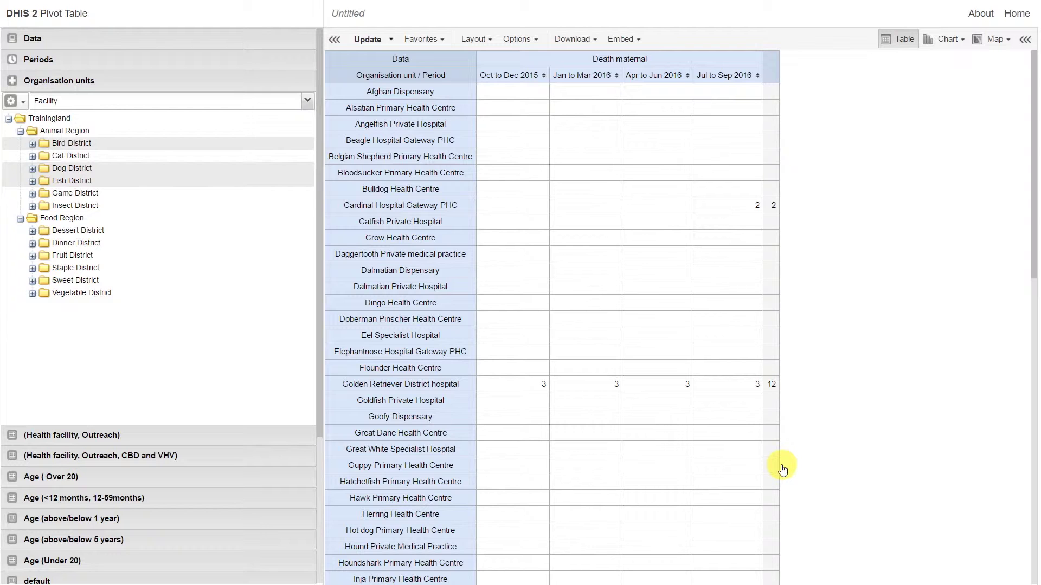
{"action": "left_click", "coordinate": [532, 39]}
{"action": "left_click", "coordinate": [520, 171]}
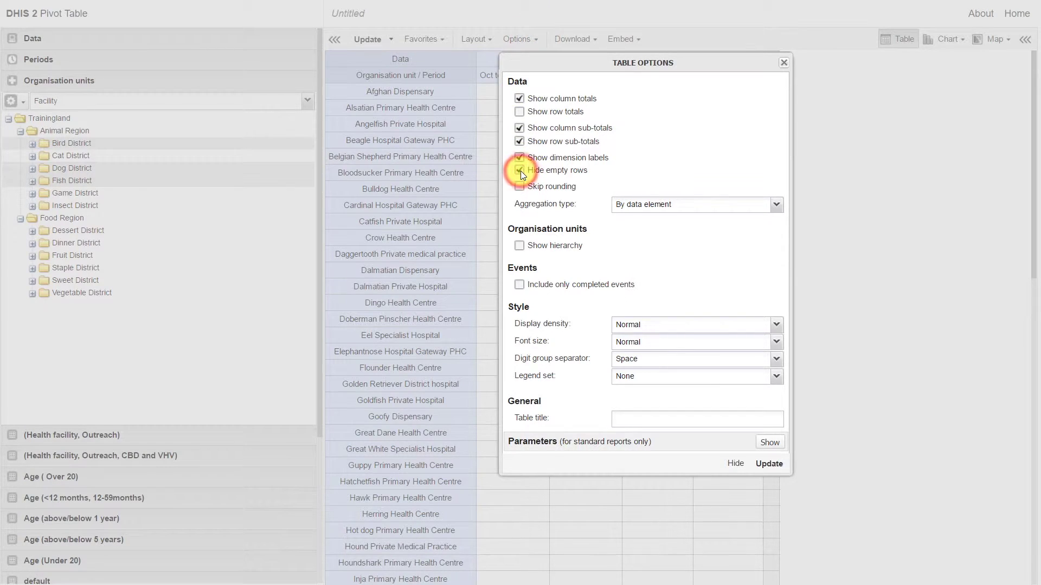
{"action": "left_click", "coordinate": [765, 465]}
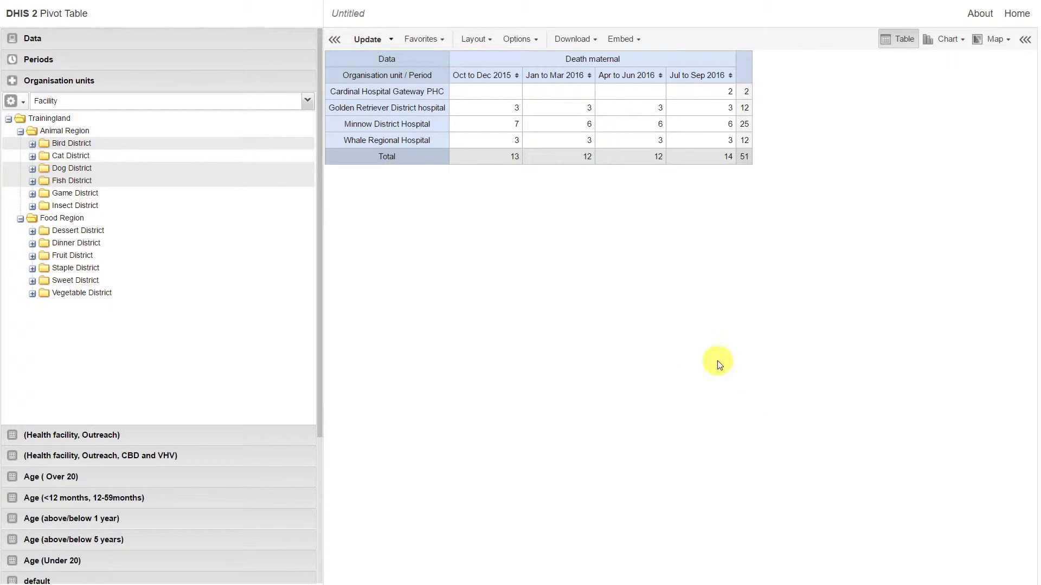
Sort the facility rows by Oct to Dec 2015 deaths, highest first
{"action": "left_click", "coordinate": [518, 77]}
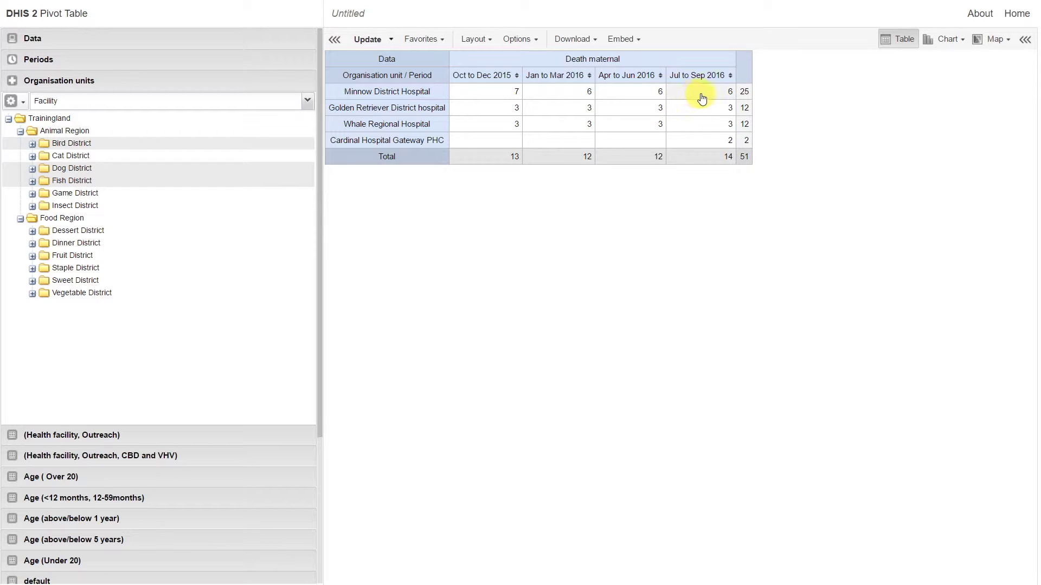
{"action": "left_click", "coordinate": [731, 78]}
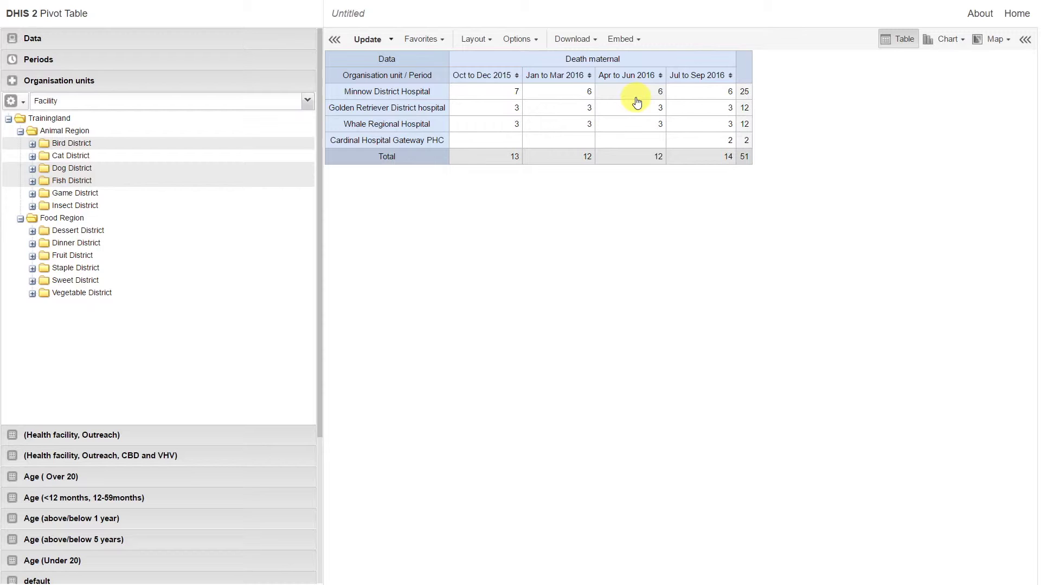
{"action": "left_click", "coordinate": [439, 42]}
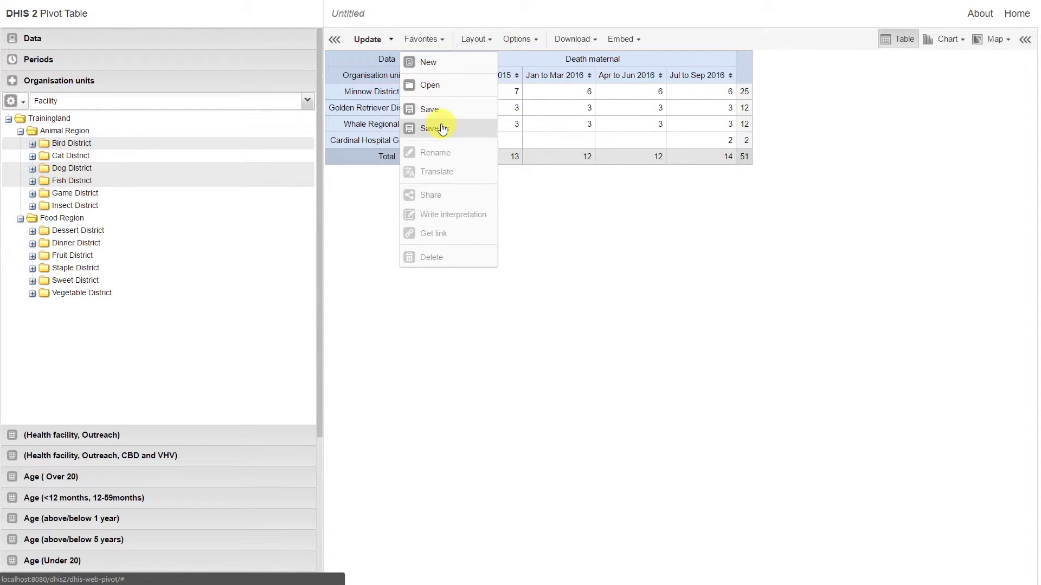
Save as a new favorite, naming it with the user prefix and 'program name_what, where, when'
{"action": "left_click", "coordinate": [443, 130]}
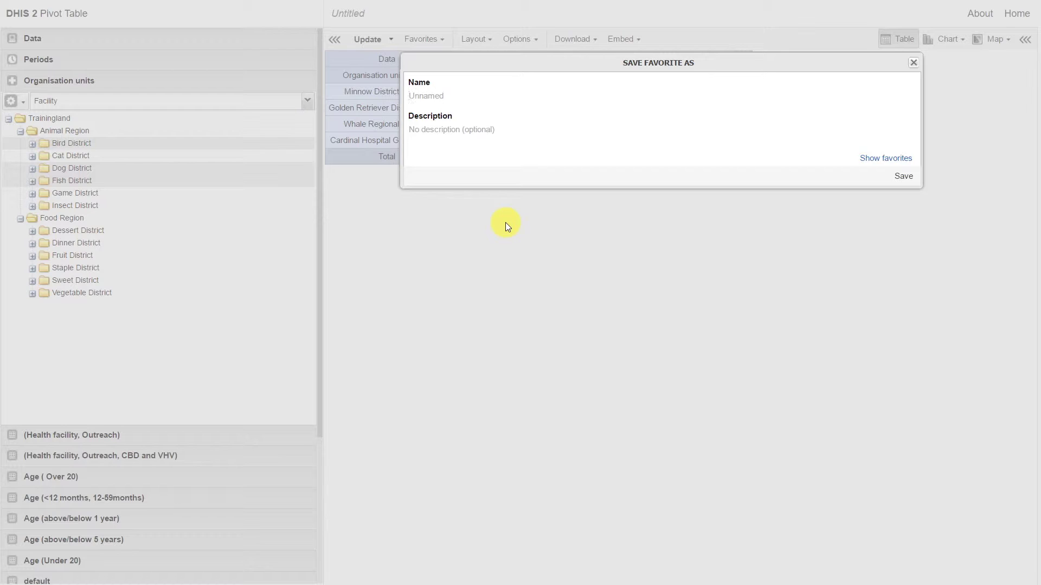
{"action": "type", "text": "sdutta"}
{"action": "type", "text": "program name_what, where, when"}
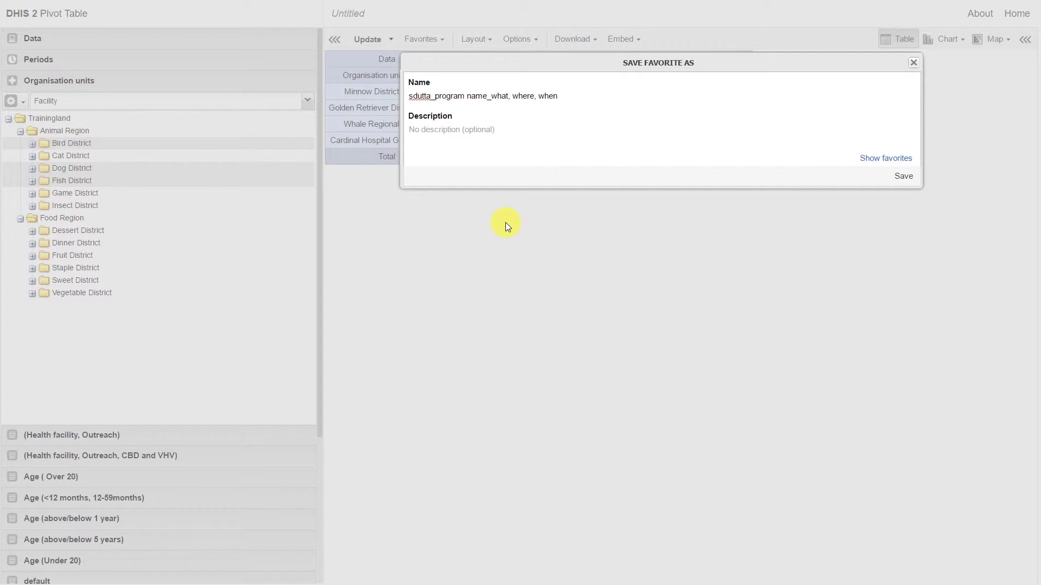
Replace the template with 'Delivery_Deaths - Maternal, Bird, Dog and Fish District Facilities, Last 4 Quarters'
{"action": "key", "text": "BackSpace"}
{"action": "key", "text": "BackSpace"}
{"action": "key", "text": "BackSpace"}
{"action": "key", "text": "BackSpace"}
{"action": "key", "text": "BackSpace"}
{"action": "key", "text": "BackSpace"}
{"action": "key", "text": "BackSpace"}
{"action": "key", "text": "BackSpace"}
{"action": "key", "text": "BackSpace"}
{"action": "key", "text": "BackSpace"}
{"action": "key", "text": "BackSpace"}
{"action": "key", "text": "BackSpace"}
{"action": "key", "text": "BackSpace"}
{"action": "key", "text": "BackSpace"}
{"action": "key", "text": "BackSpace"}
{"action": "key", "text": "BackSpace"}
{"action": "key", "text": "BackSpace"}
{"action": "key", "text": "BackSpace"}
{"action": "key", "text": "BackSpace"}
{"action": "key", "text": "BackSpace"}
{"action": "type", "text": "Deli"}
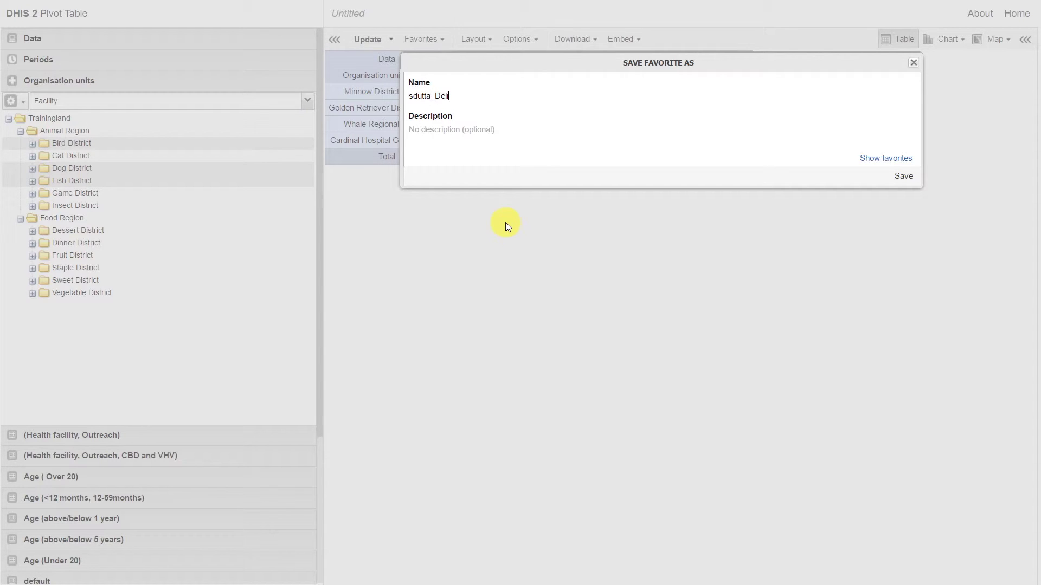
{"action": "type", "text": "very_Deaths - M<at"}
{"action": "key", "text": "BackSpace"}
{"action": "key", "text": "BackSpace"}
{"action": "key", "text": "BackSpace"}
{"action": "key", "text": "BackSpace"}
{"action": "type", "text": "aternal"}
{"action": "key", "text": "BackSpace"}
{"action": "type", "text": "Bird, Dog am"}
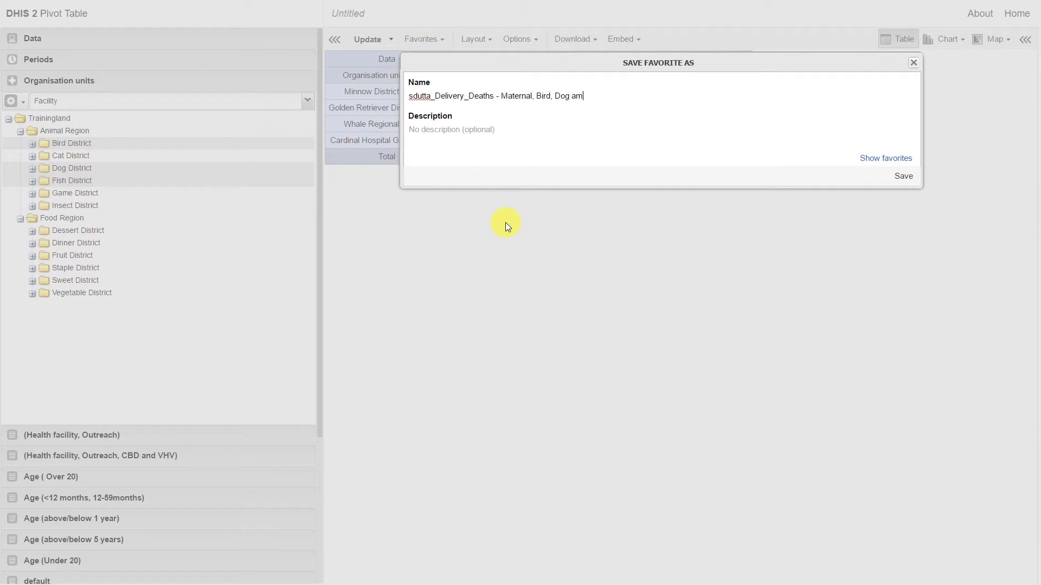
{"action": "key", "text": "BackSpace"}
{"action": "type", "text": "nd Fish District Facilities"}
{"action": "type", "text": ", Last 4 Quarters"}
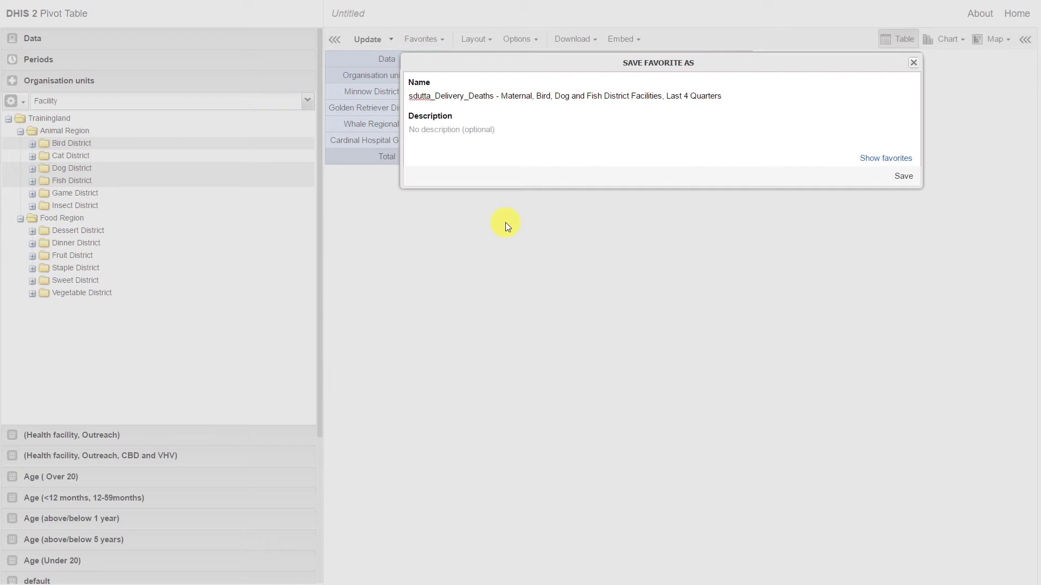
Describe the favorite as Trainingland maternal deaths over the last 4 quarters, noting Minnow District Hospital, and save
{"action": "left_click", "coordinate": [482, 134]}
{"action": "type", "text": "These are the maternal deaths within T"}
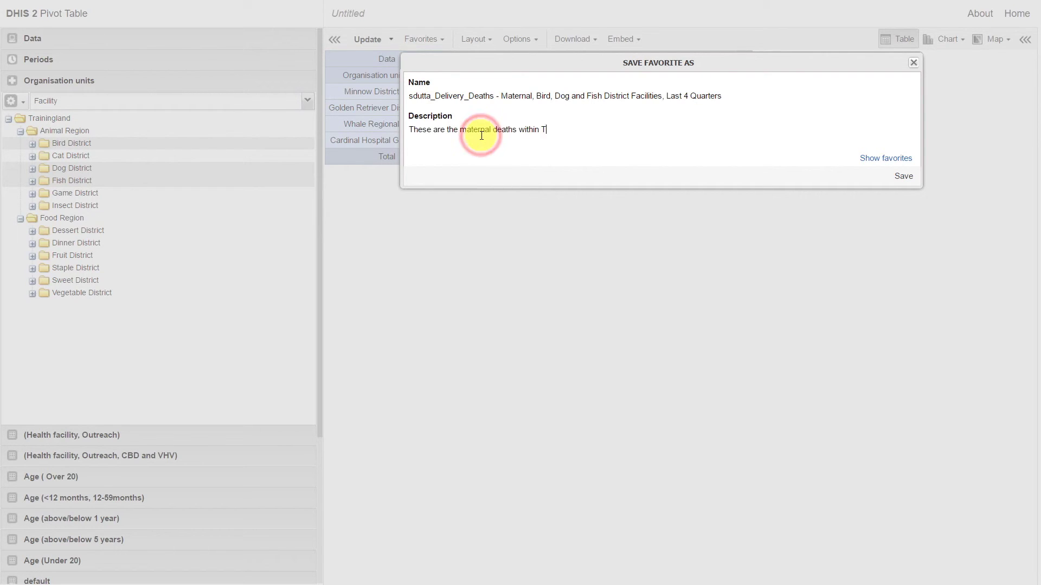
{"action": "type", "text": "rainingland over the last 4 quarters. Minnow District Hospital is displaying the highest number of maternal deaths. This trend should be continuously monitored to determine if this is changing over time."}
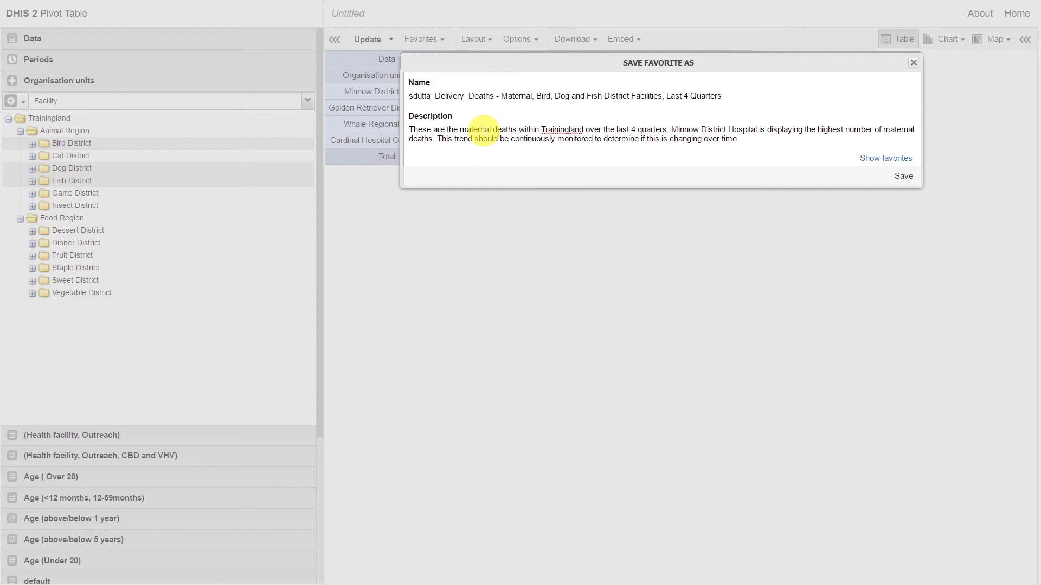
{"action": "left_click", "coordinate": [901, 176]}
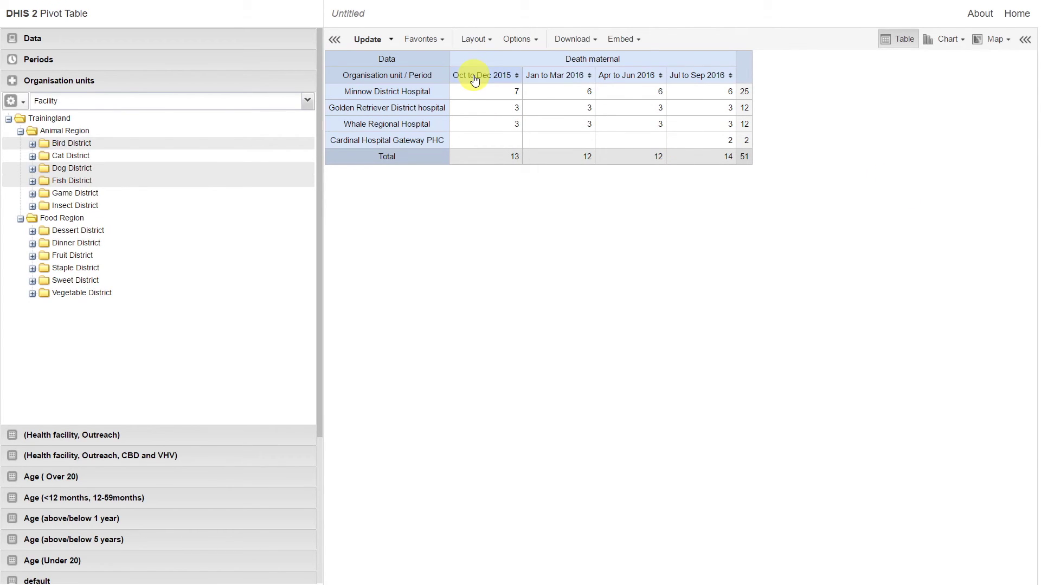
Reopen the saved Delivery_Deaths favorite by searching 'sd' in the favorites list
{"action": "left_click", "coordinate": [442, 44]}
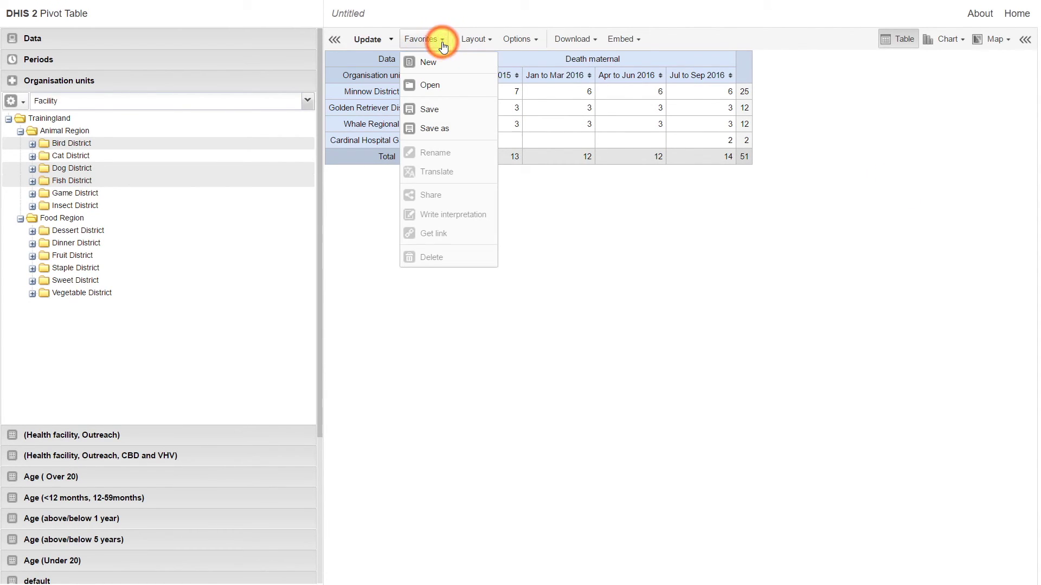
{"action": "left_click", "coordinate": [440, 87]}
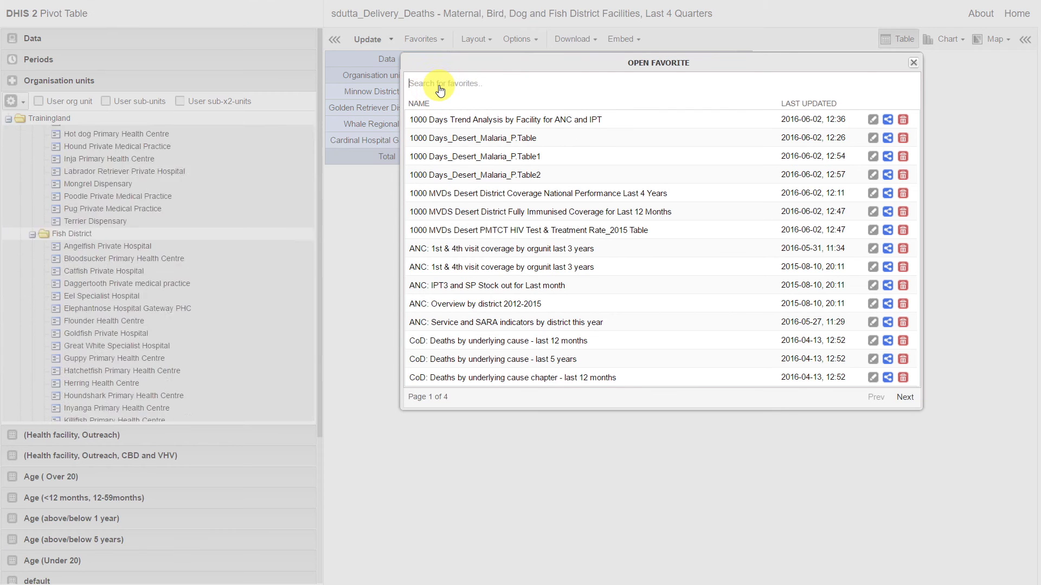
{"action": "left_click", "coordinate": [439, 82]}
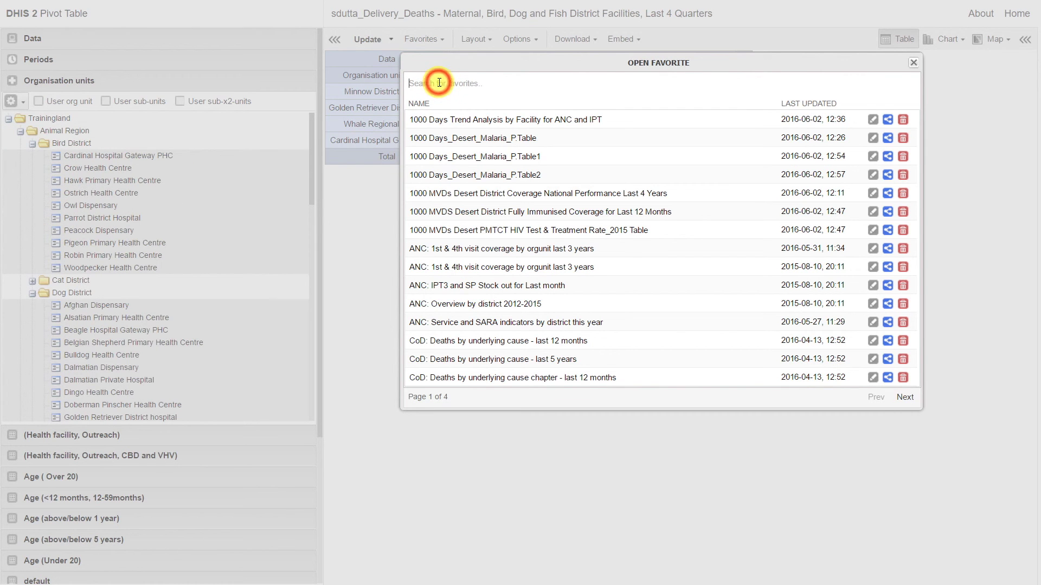
{"action": "type", "text": "sd"}
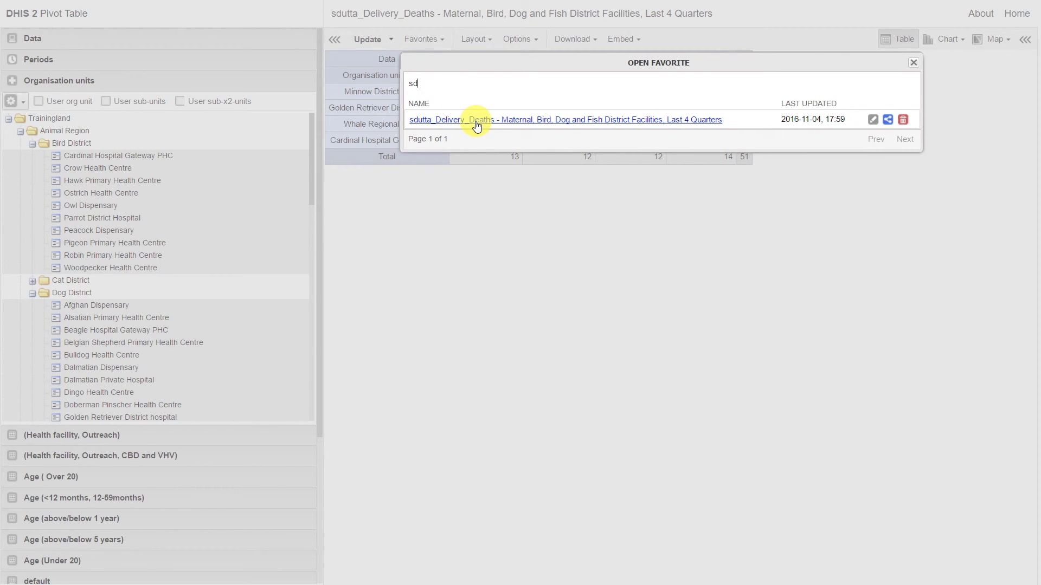
{"action": "left_click", "coordinate": [476, 124]}
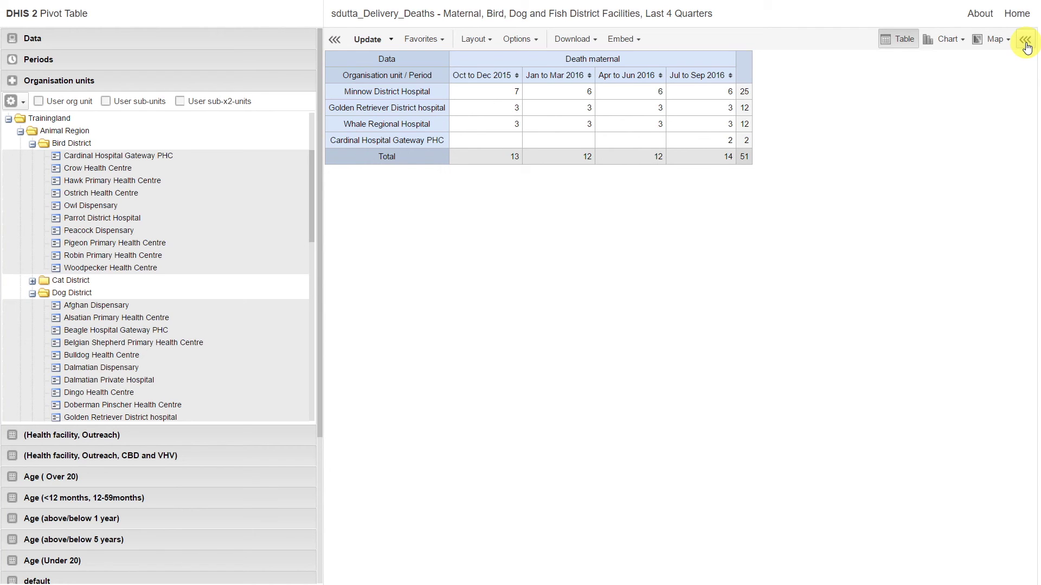
Read the favorite's full description in the Details panel, collapse it, and start a new pivot table
{"action": "left_click", "coordinate": [1026, 44]}
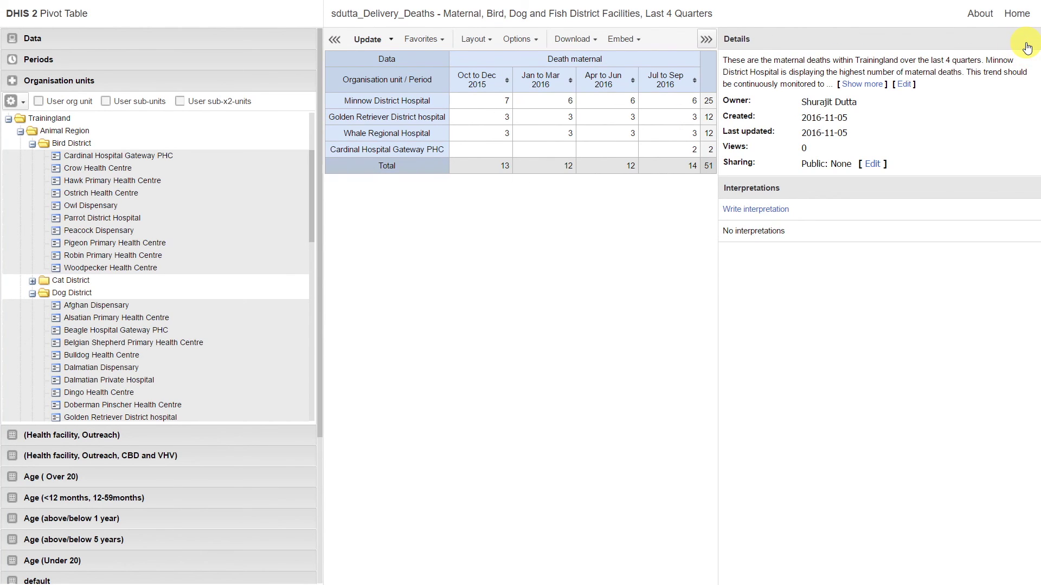
{"action": "left_click", "coordinate": [862, 84]}
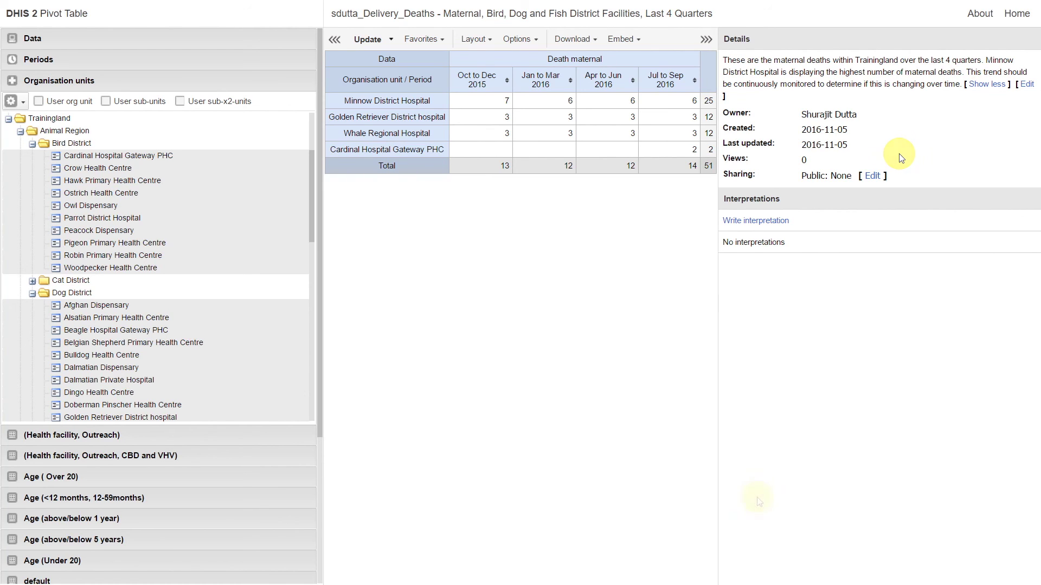
{"action": "left_click", "coordinate": [706, 39]}
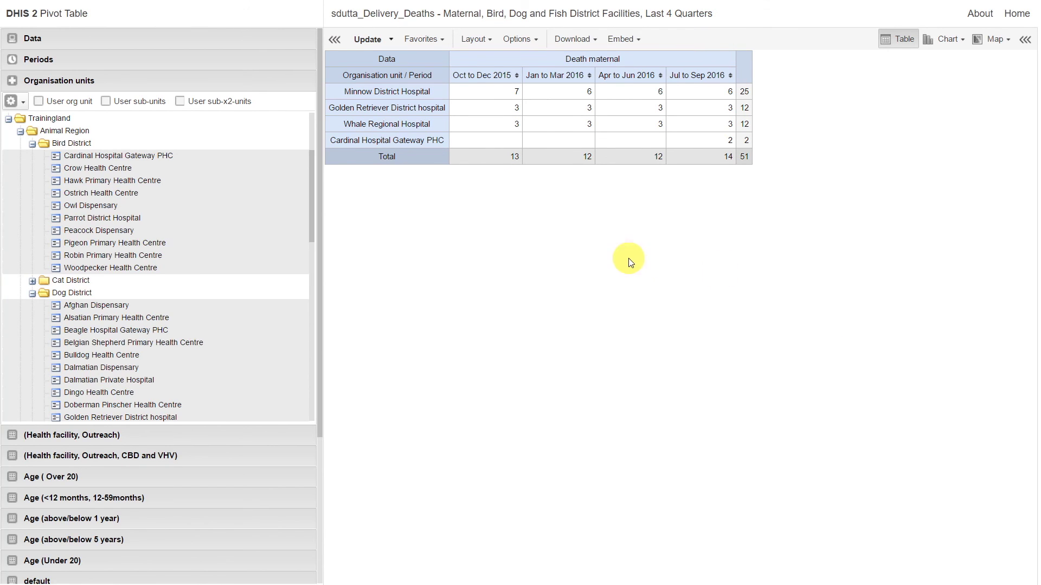
{"action": "left_click", "coordinate": [436, 41]}
{"action": "left_click", "coordinate": [428, 61]}
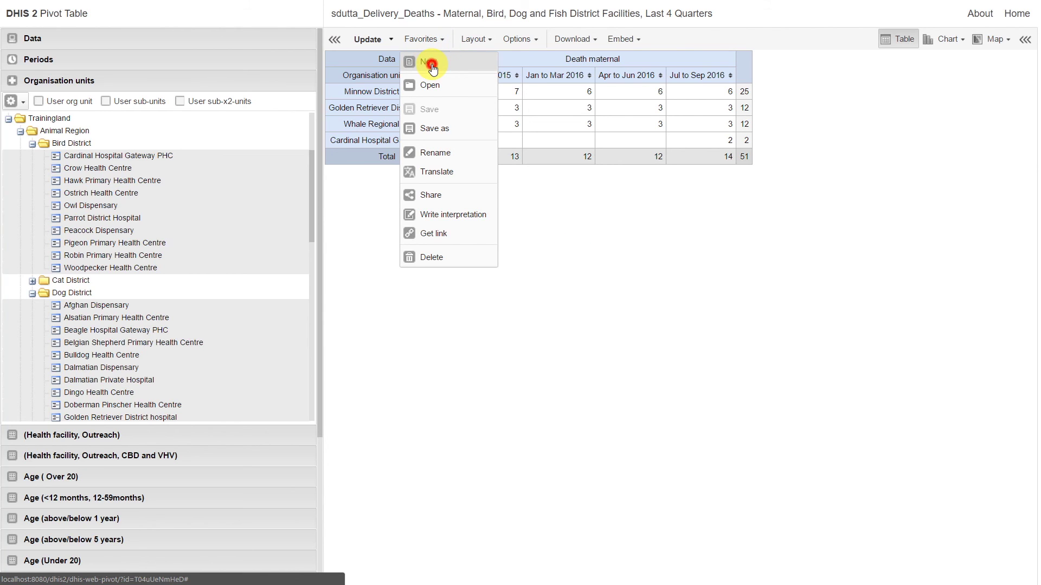